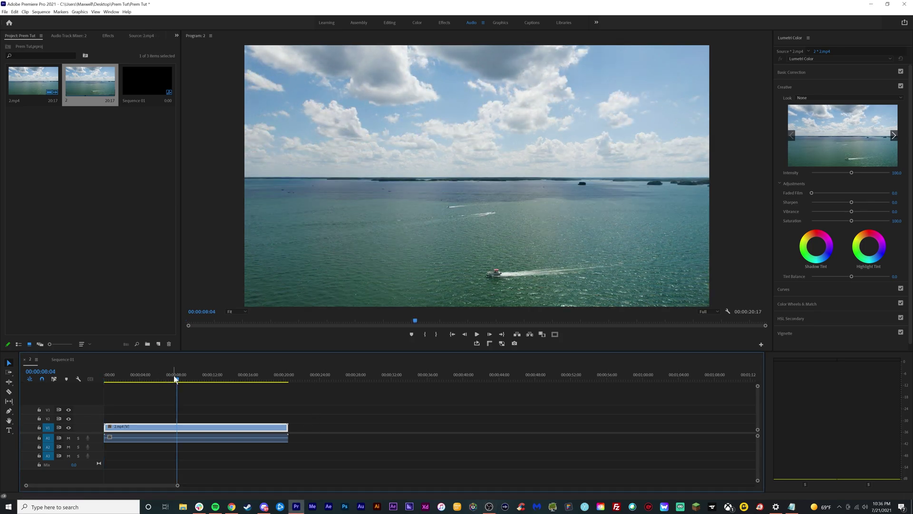
Preview the lake footage around the eight-second mark
mouse_move(153, 380)
mouse_down()
mouse_move(198, 390)
mouse_move(156, 395)
mouse_up()
key(space)
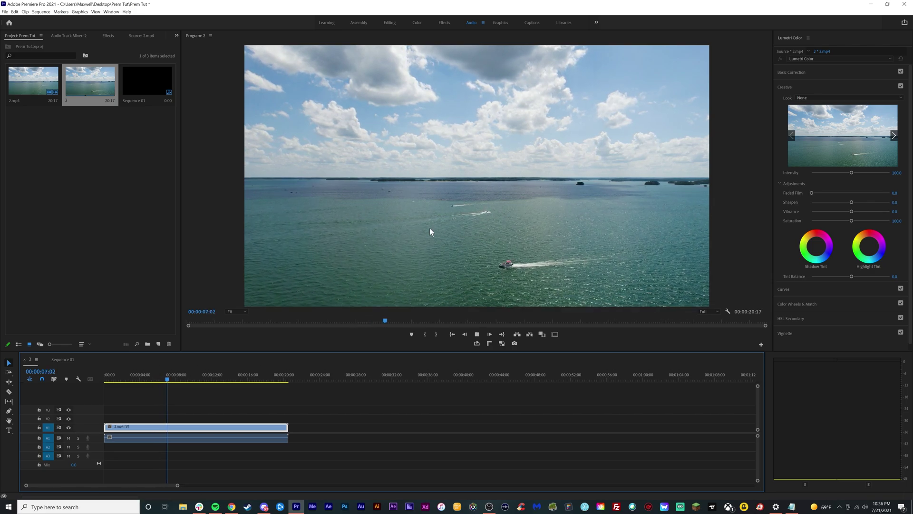
key(space)
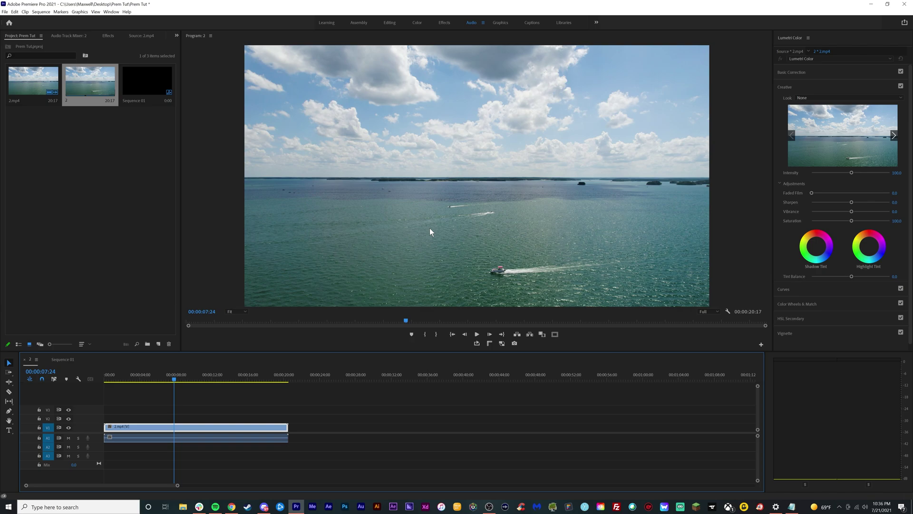
Open Sequence 01 and add 2.mp4 to it, keeping the sequence's existing settings
click(134, 176)
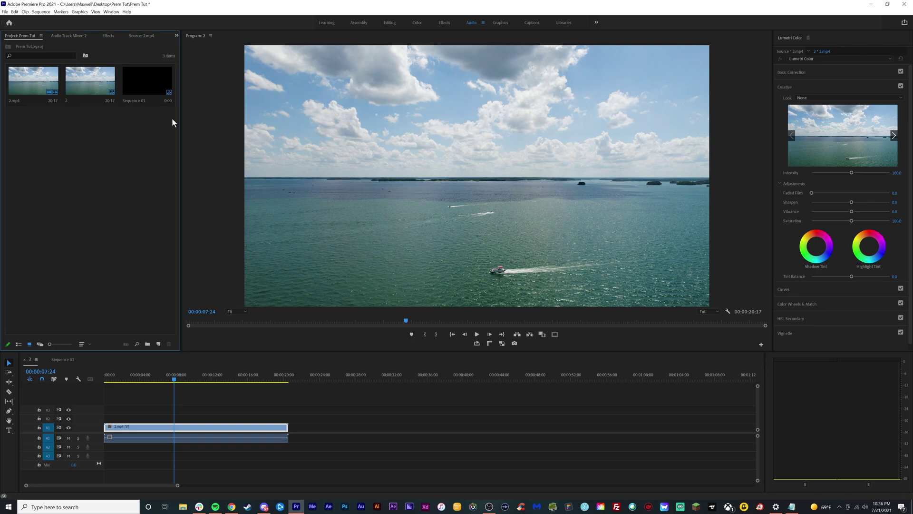
double_click(148, 82)
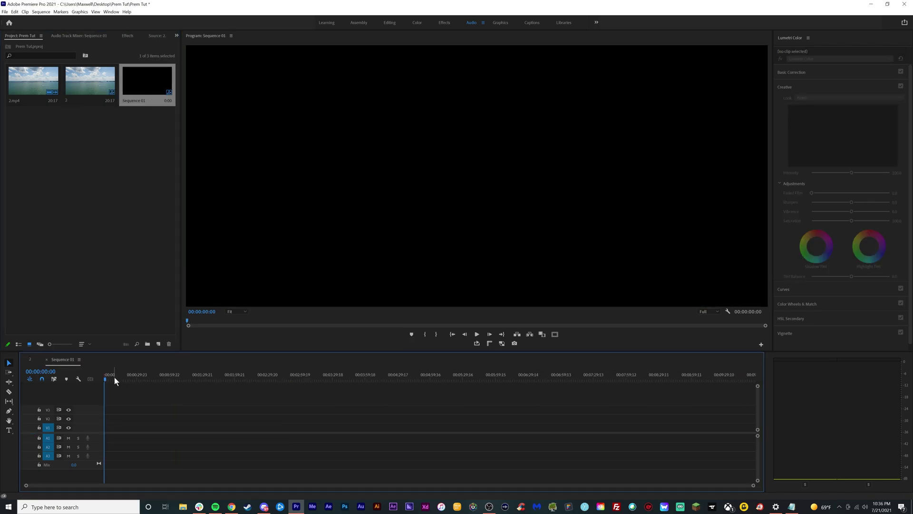
drag(114, 377, 117, 377)
click(38, 81)
drag(27, 76, 118, 433)
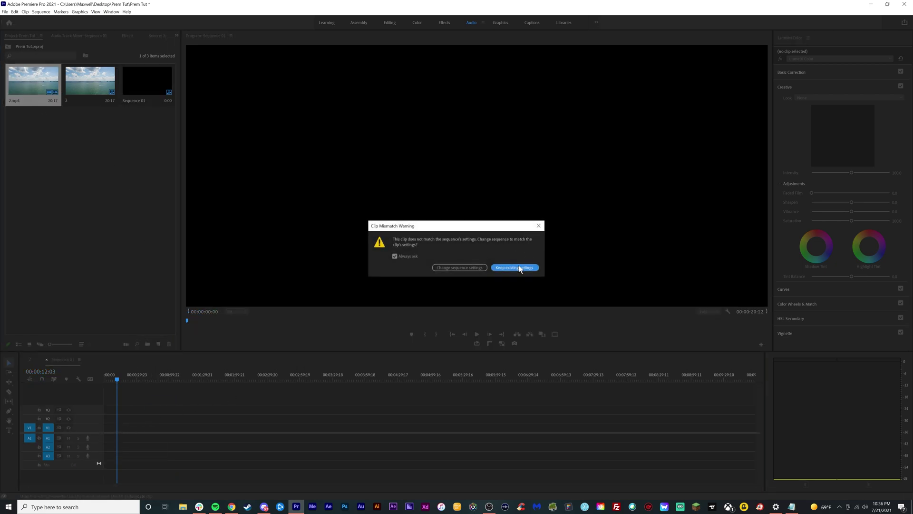
click(519, 267)
drag(118, 379, 113, 379)
Compare against sequence 2, then return to preview the start of Sequence 01
click(29, 360)
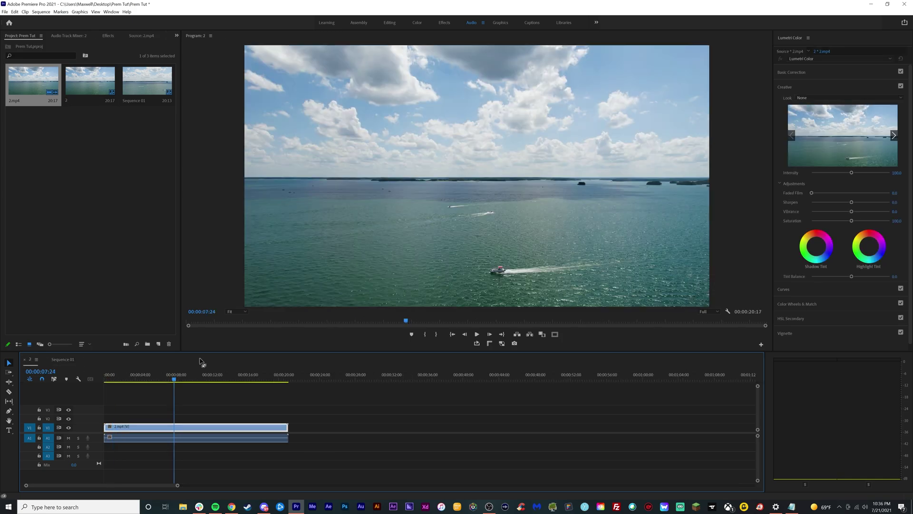
drag(193, 379, 202, 379)
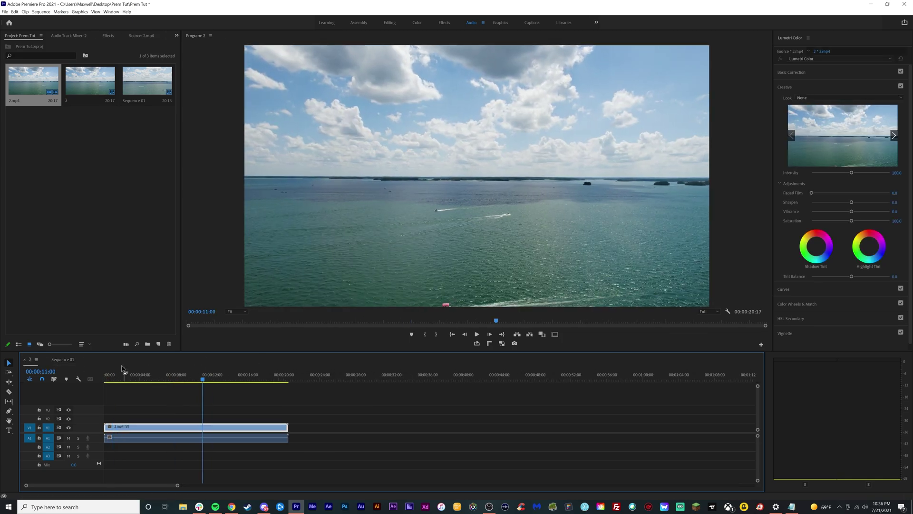
click(61, 359)
mouse_move(112, 380)
mouse_down()
mouse_move(97, 384)
mouse_move(113, 386)
mouse_up()
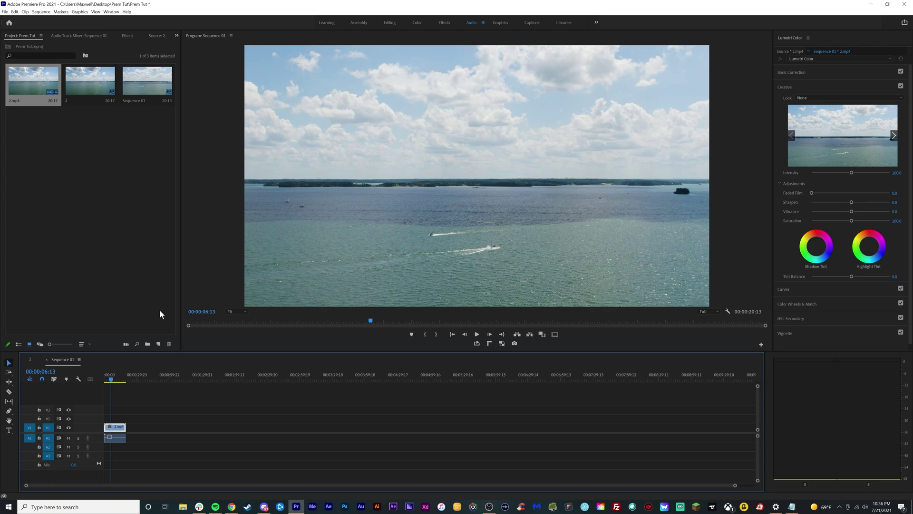
Show Effect Controls for the 2.mp4 clip on V1 and select its Scale property
click(114, 227)
click(111, 11)
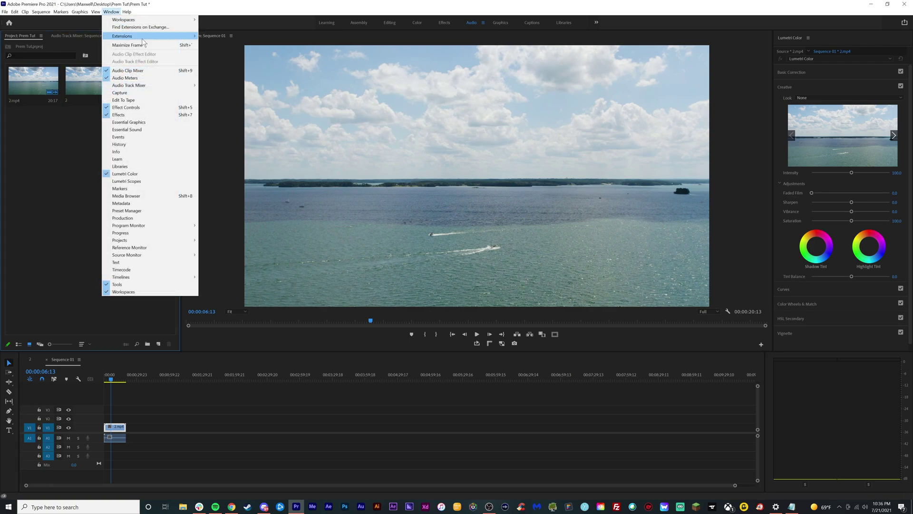
click(133, 109)
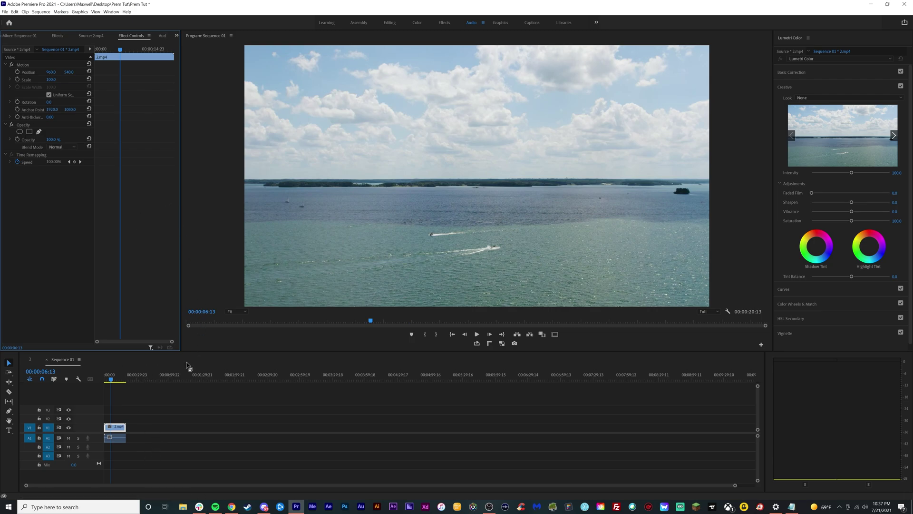
click(197, 426)
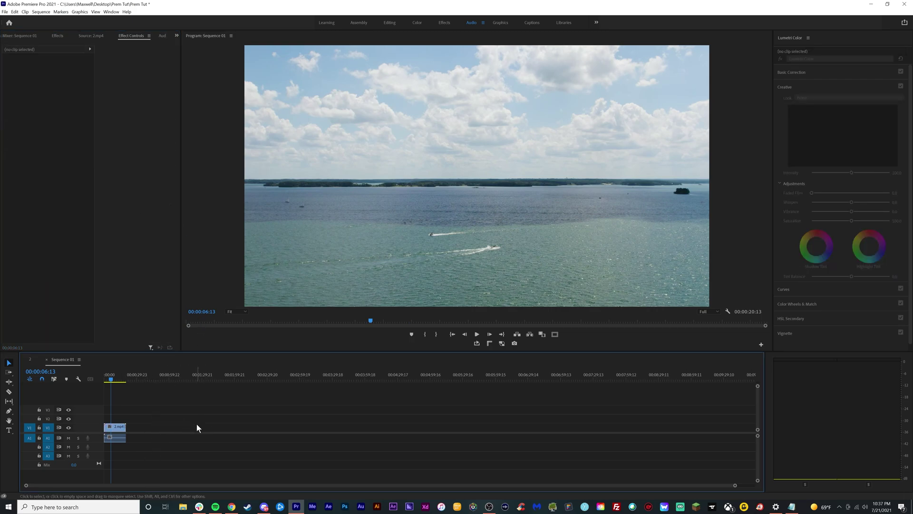
click(121, 430)
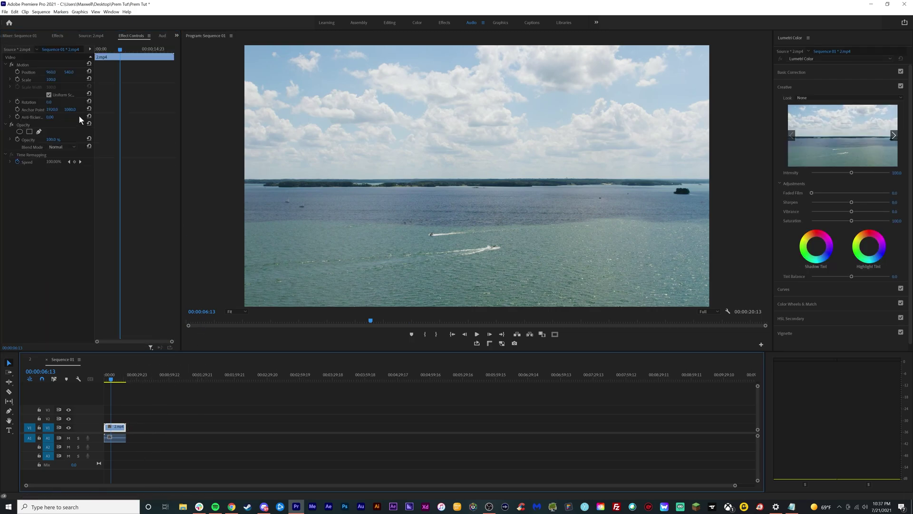
click(30, 80)
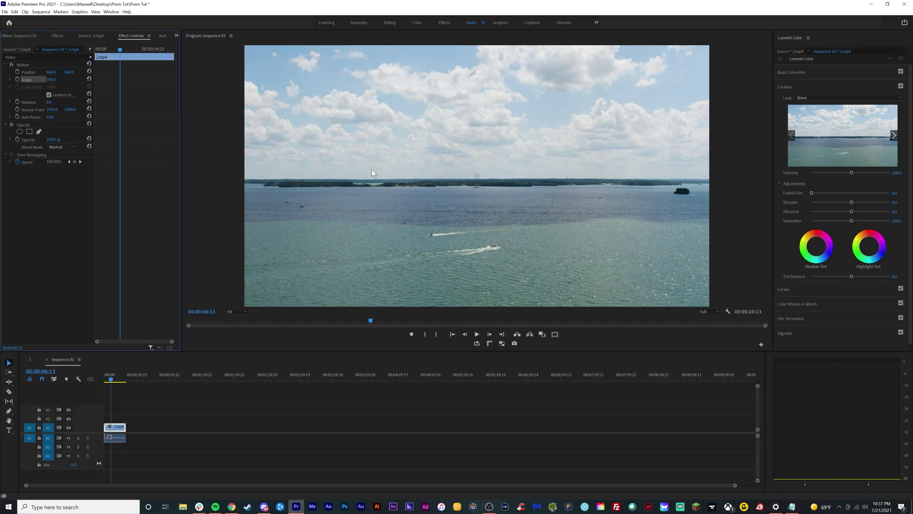
Try different Scale values on the lake clip: about 61% by slider, then 50, then 25
click(10, 79)
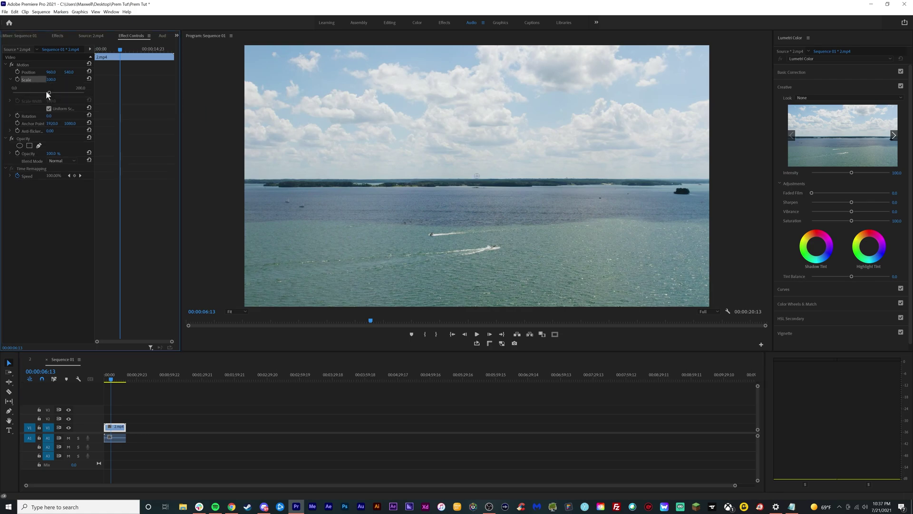
drag(46, 93, 29, 92)
click(61, 80)
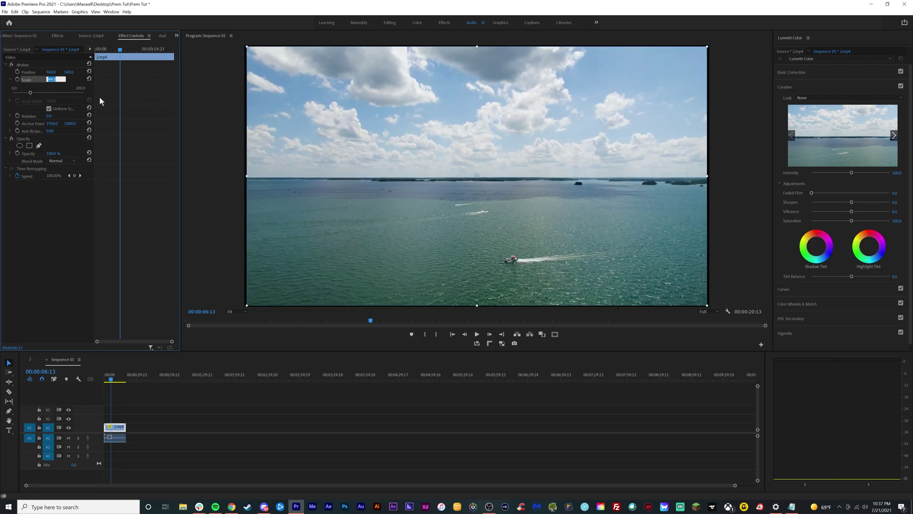
text(50)
key(Return)
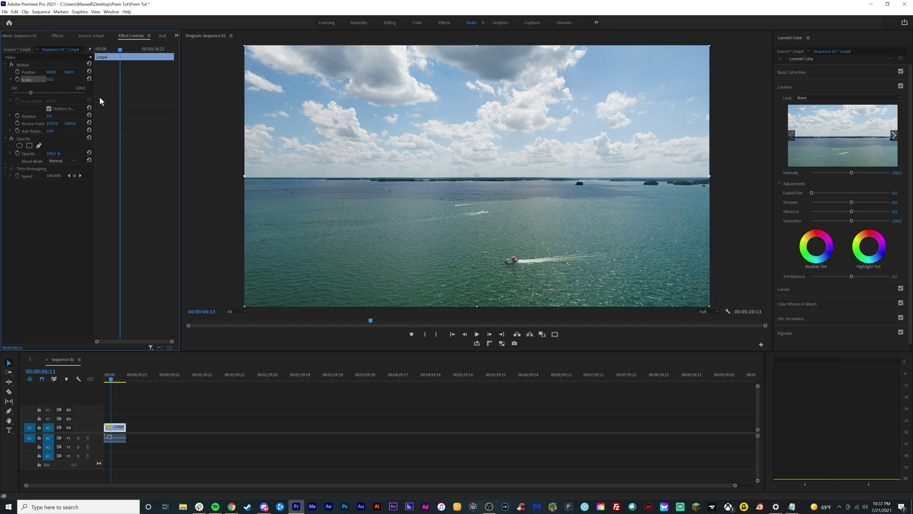
click(52, 80)
text(25)
key(Return)
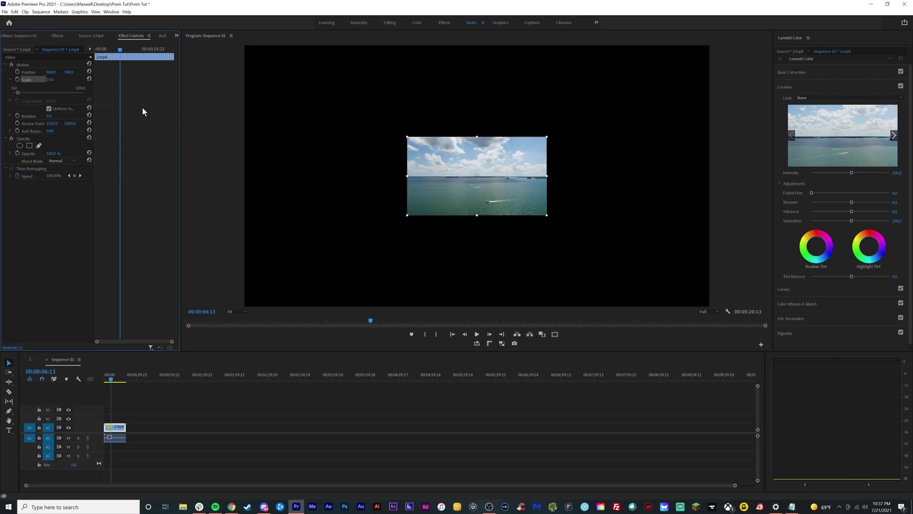
Test enlarging to about 119%, undo it, and set Scale to 50
click(70, 238)
click(31, 81)
drag(18, 91, 103, 104)
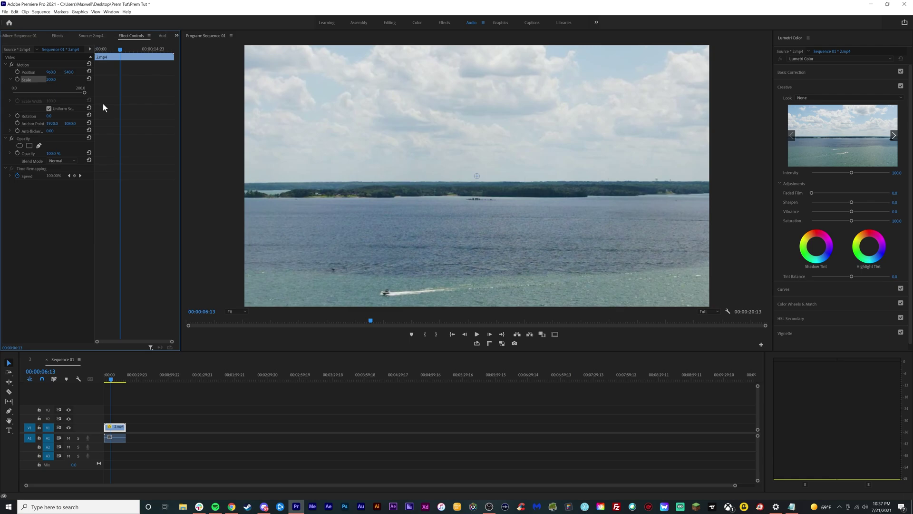
key(ctrl+z)
click(51, 79)
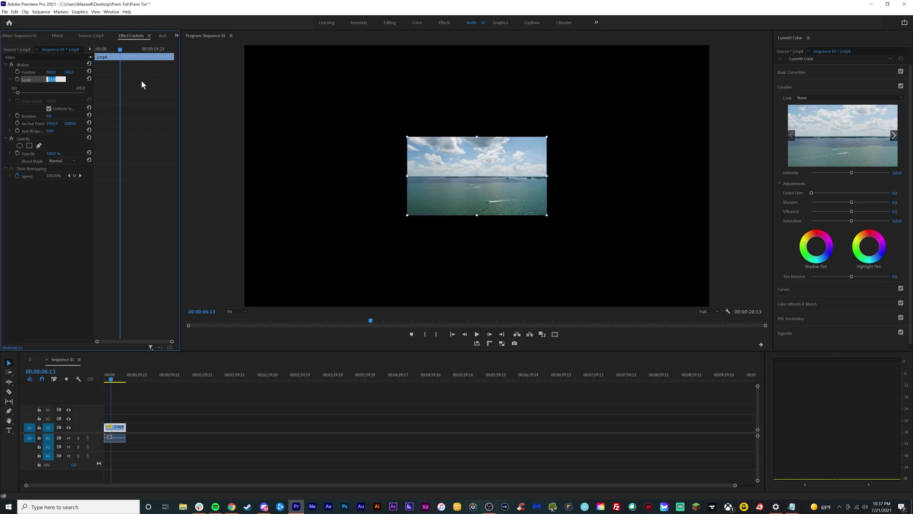
text(50)
key(Return)
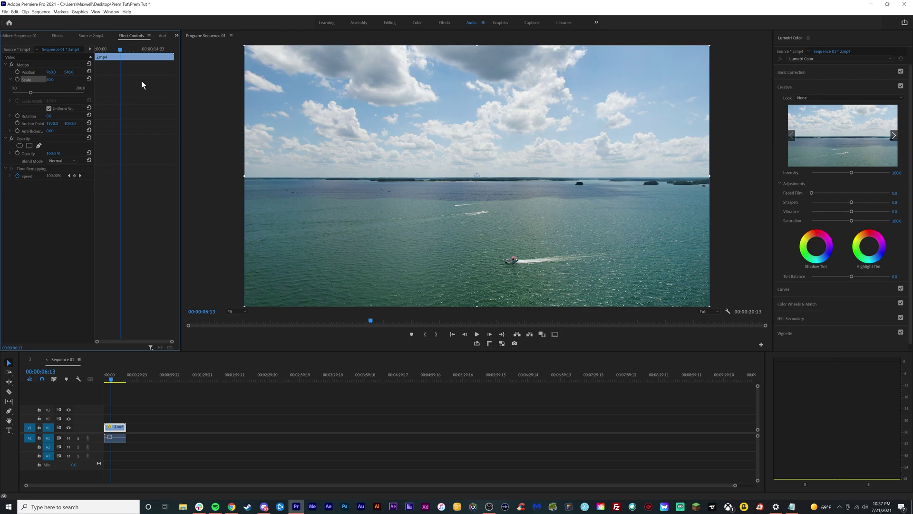
Play back the sequence to preview the scaled lake clip
click(173, 392)
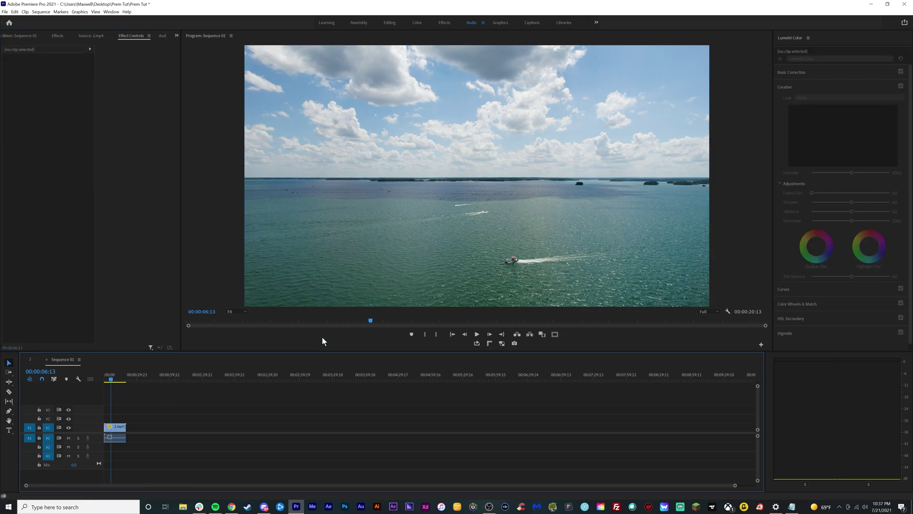
key(space)
key(ctrl+a)
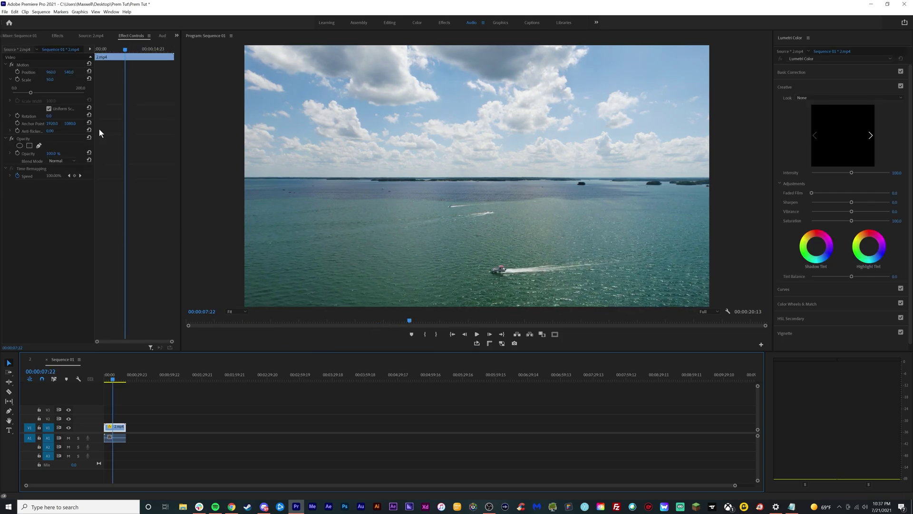
key(space)
Search the Effects panel for 'crop' and apply Crop to the lake clip
click(111, 12)
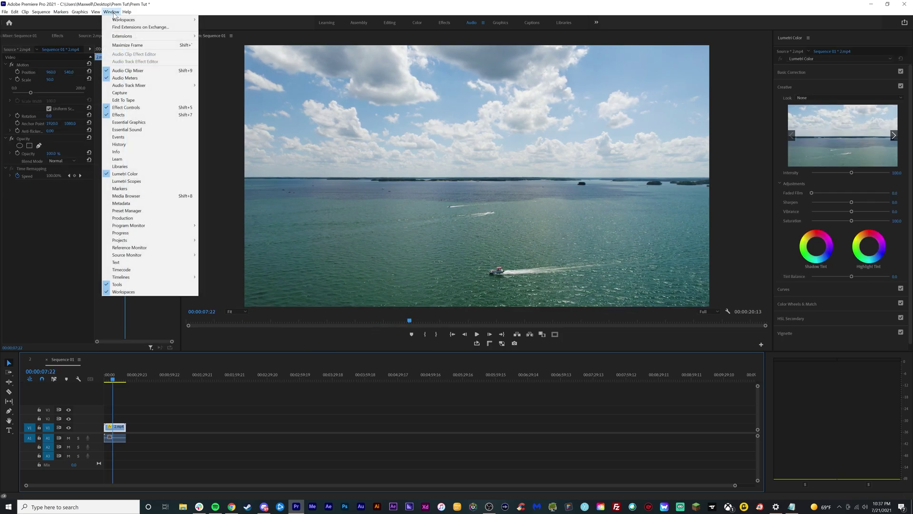
click(122, 115)
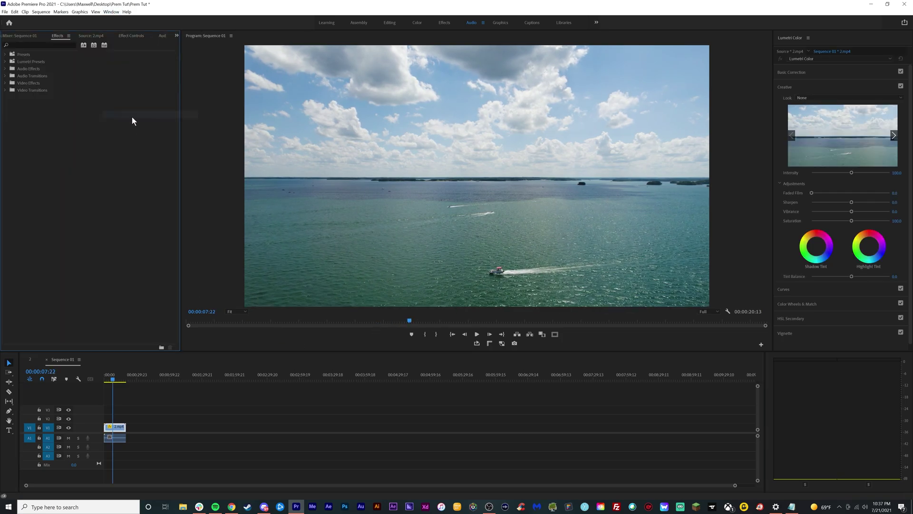
click(50, 44)
text(crop)
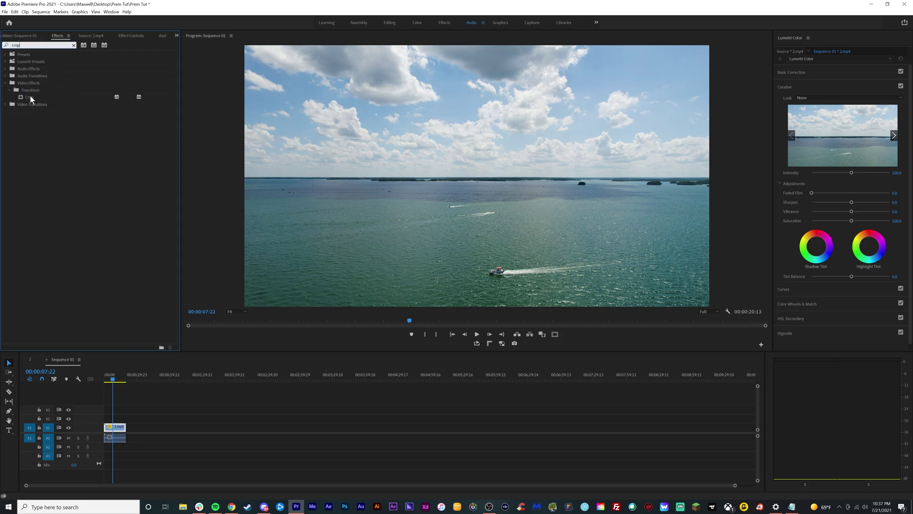
drag(30, 96, 116, 427)
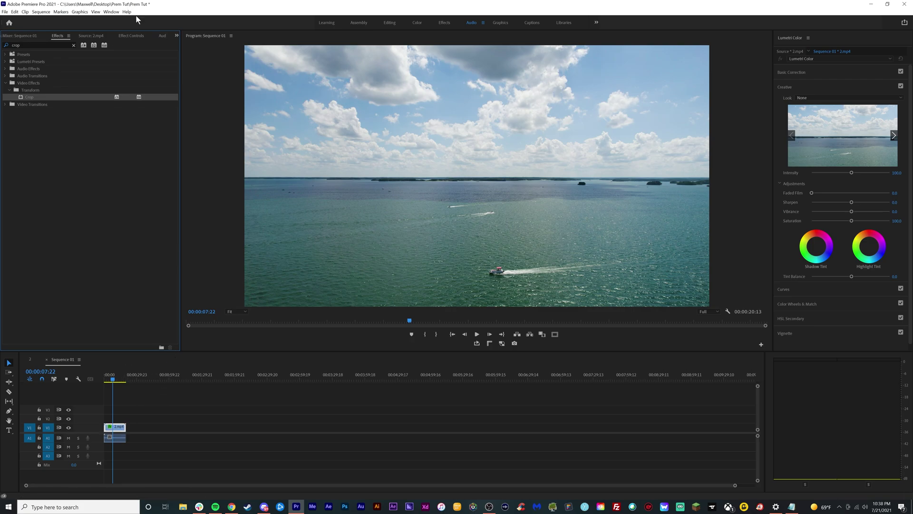
Experiment with the Crop Left, Top, Right and Bottom sliders on the lake clip
click(131, 35)
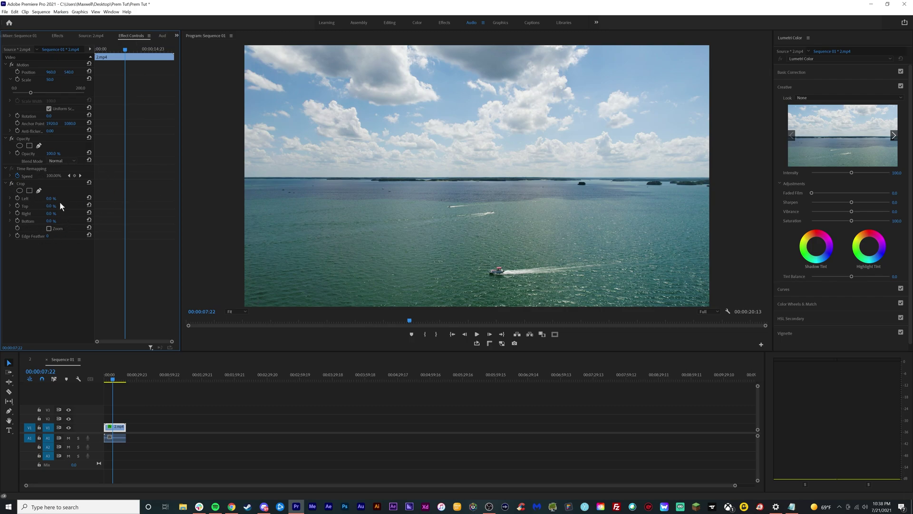
click(20, 184)
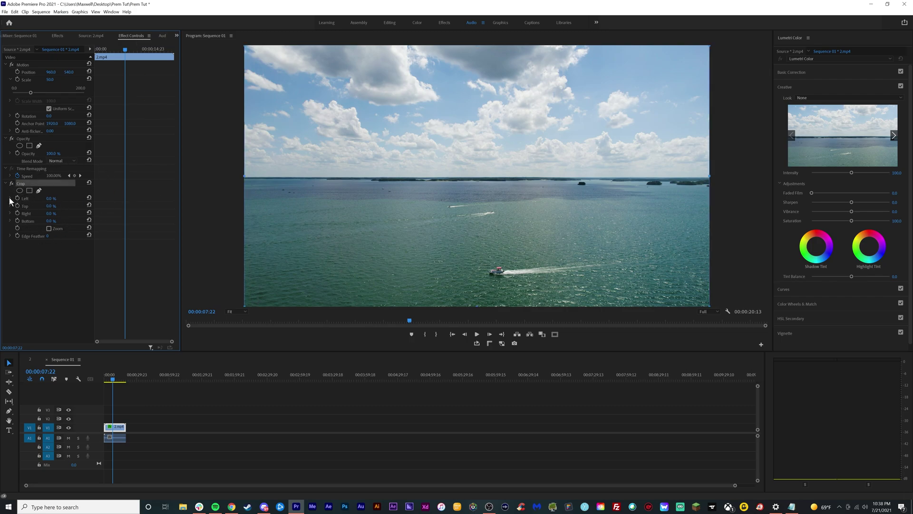
click(10, 198)
drag(13, 211, 12, 255)
click(9, 219)
click(9, 241)
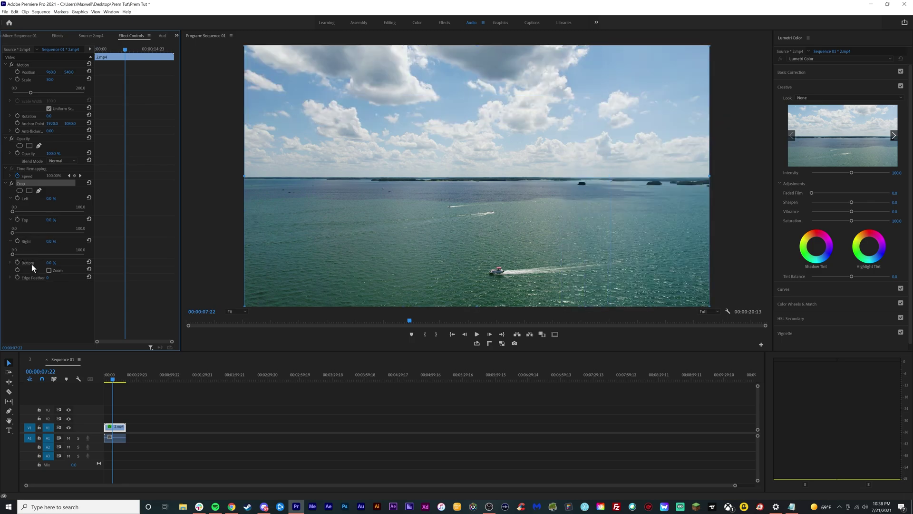
click(10, 263)
drag(19, 275, 71, 236)
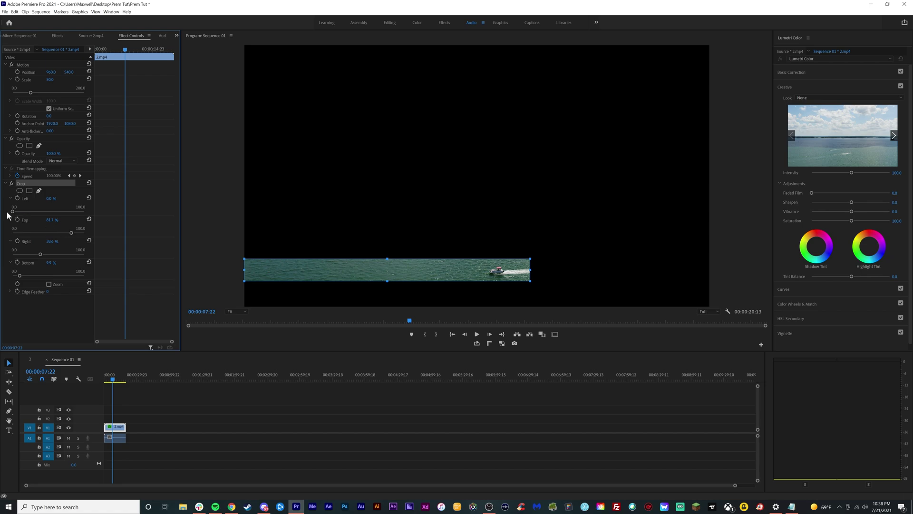
Crop about two thirds off the left, play it, then undo back to 0% crop
drag(12, 211, 45, 210)
key(space)
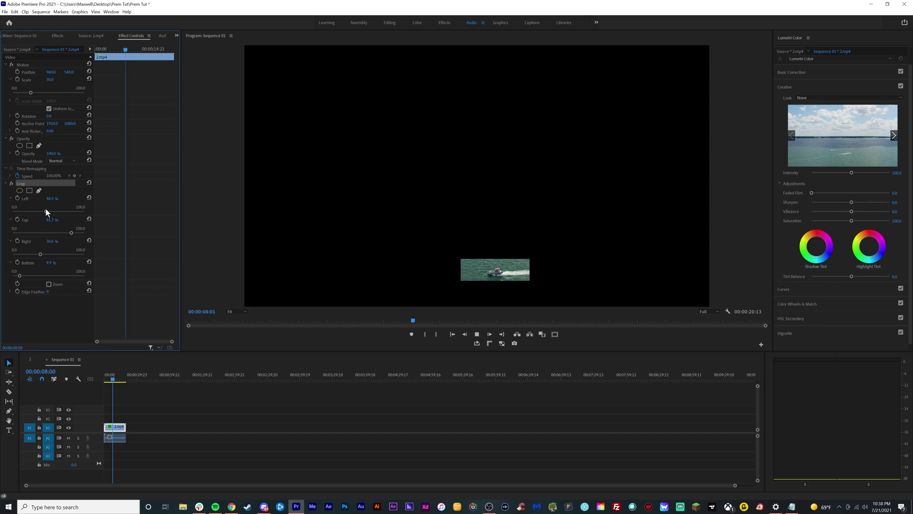
key(space)
key(ctrl+z)
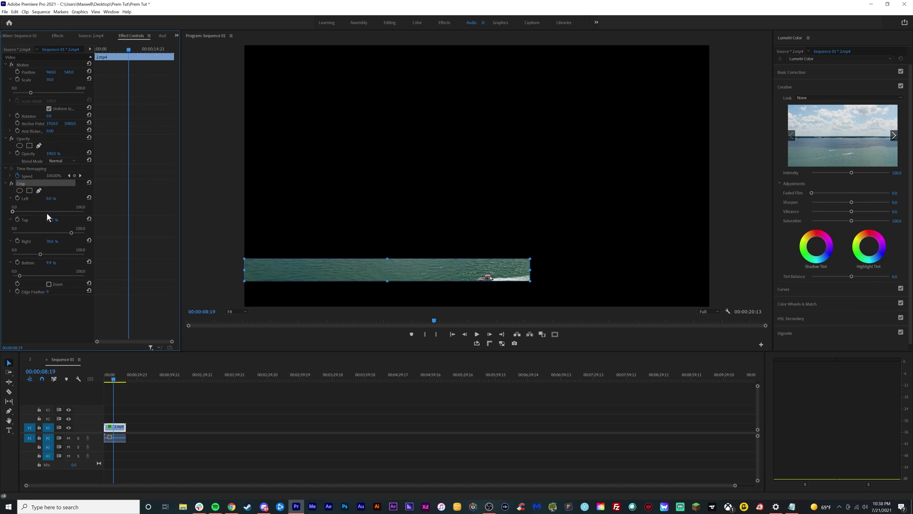
key(ctrl+z)
key(ctrl+z)
key(ctrl+z)
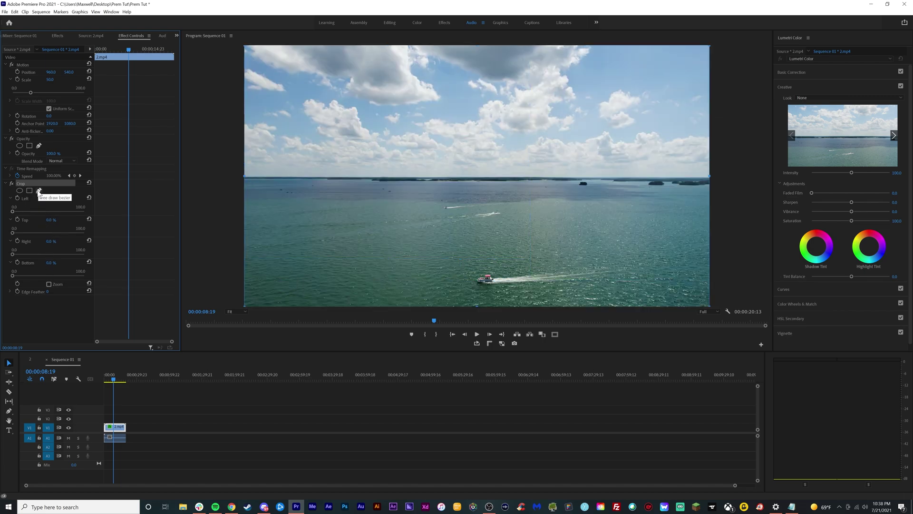
Draw a closed pen crop mask outlining the boat
click(39, 191)
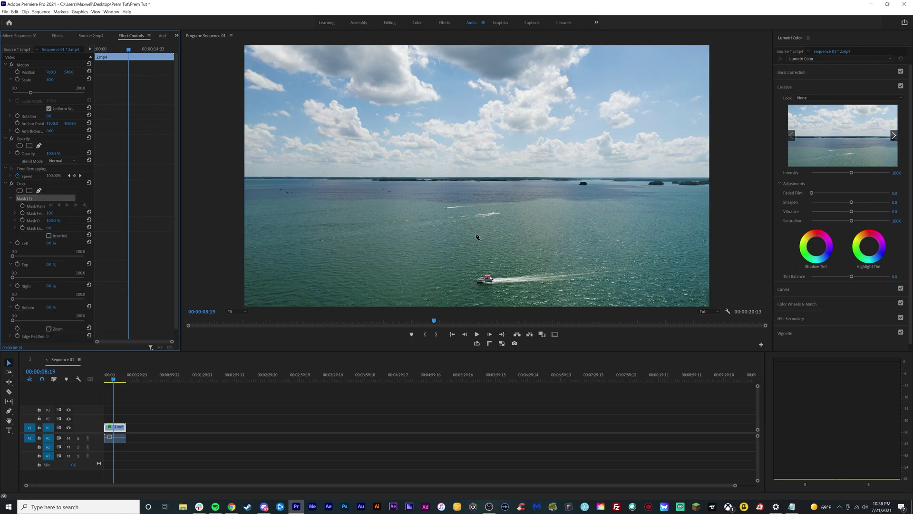
click(475, 256)
click(463, 284)
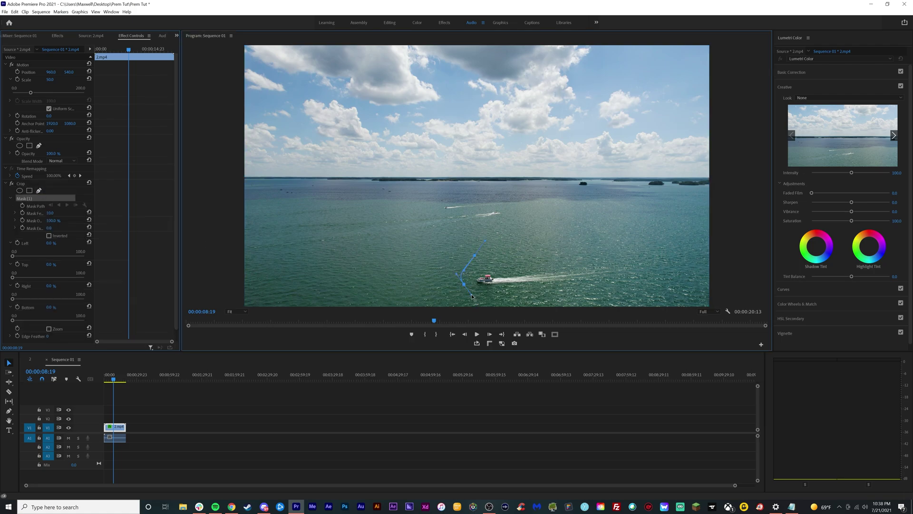
click(473, 293)
click(482, 304)
click(493, 300)
click(506, 293)
click(512, 279)
click(501, 256)
click(491, 253)
click(474, 255)
Set Crop Left to 100% and invert the mask so only the boat shows
drag(16, 256, 87, 263)
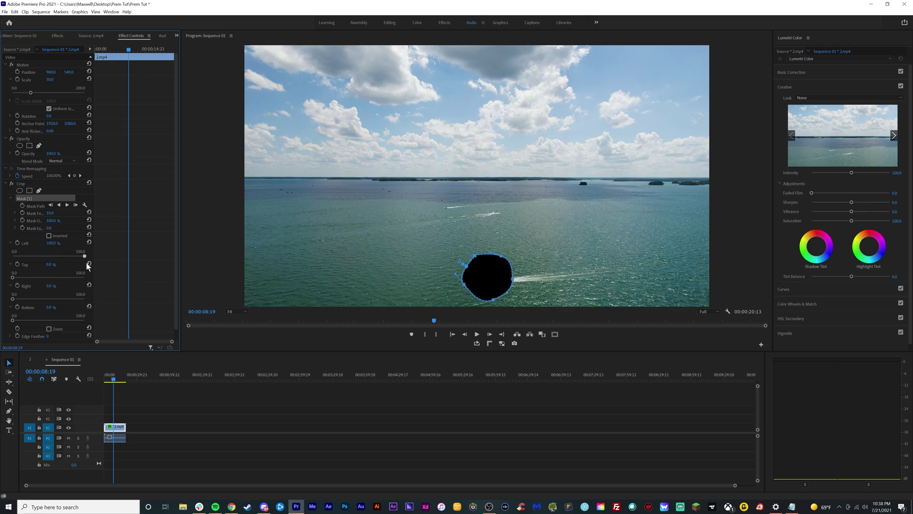
click(48, 236)
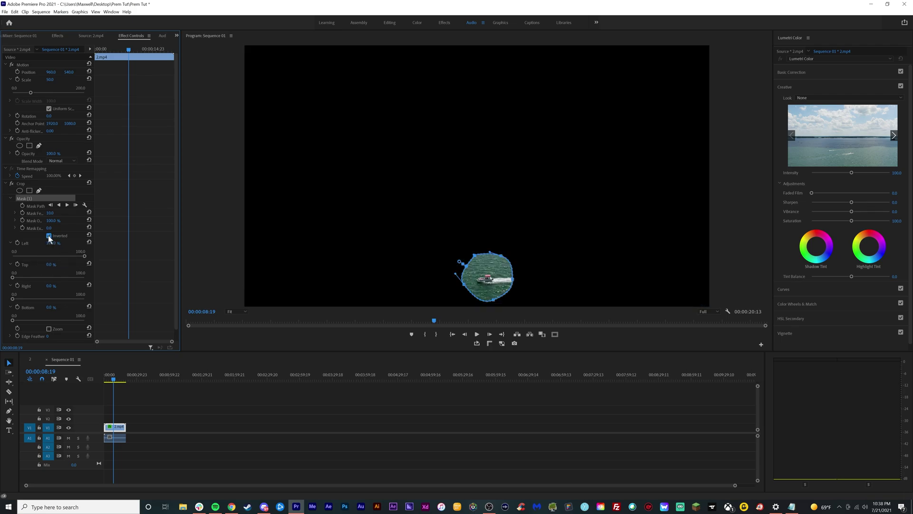
click(291, 280)
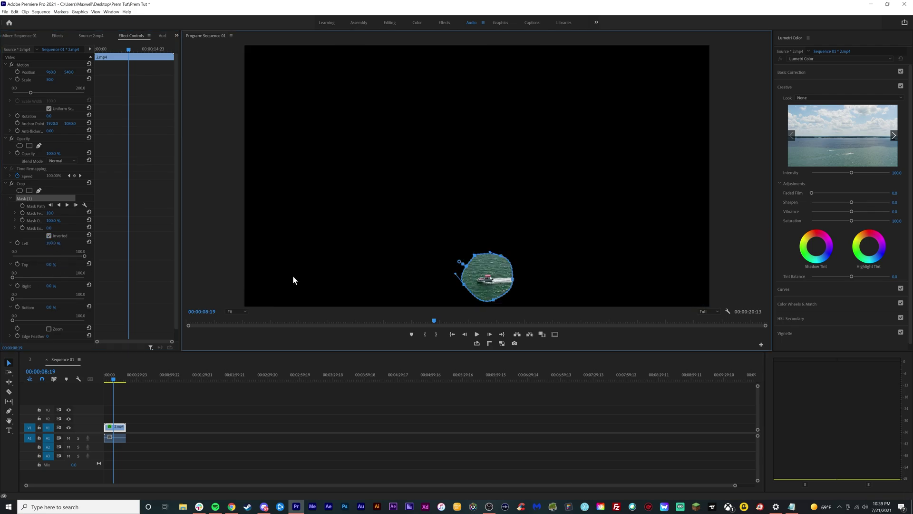
click(225, 407)
click(115, 427)
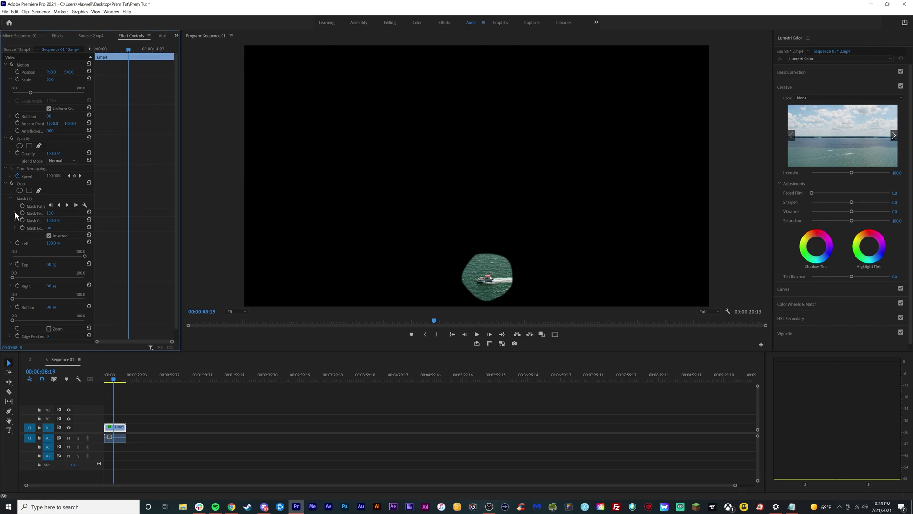
Experiment with the boat mask's Mask Feather and Mask Opacity sliders, then play to preview
click(15, 213)
drag(19, 228, 15, 227)
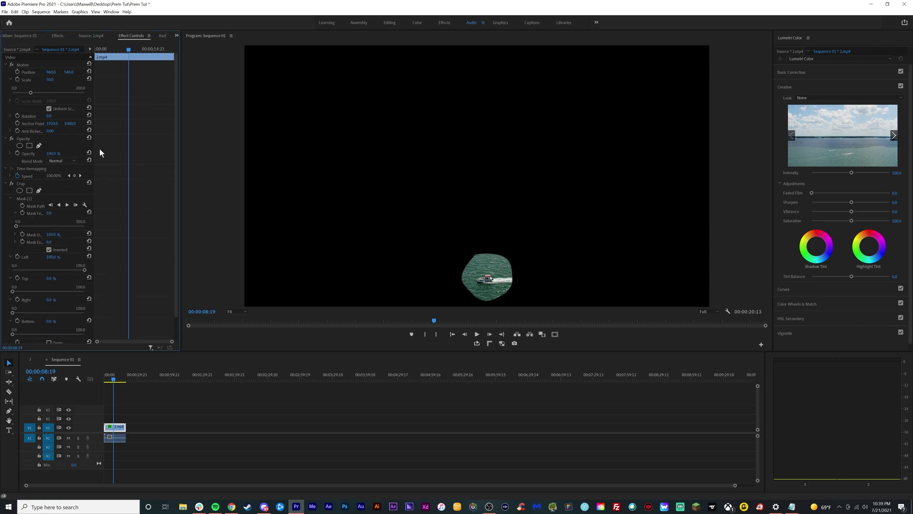
drag(92, 141, 148, 141)
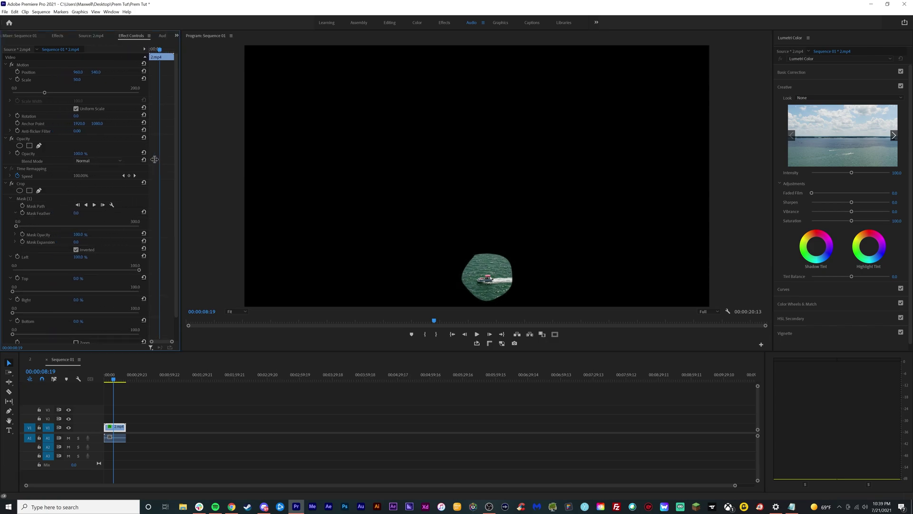
mouse_move(15, 226)
mouse_down()
mouse_move(179, 218)
mouse_move(131, 222)
mouse_move(216, 227)
mouse_move(16, 226)
mouse_up()
click(16, 234)
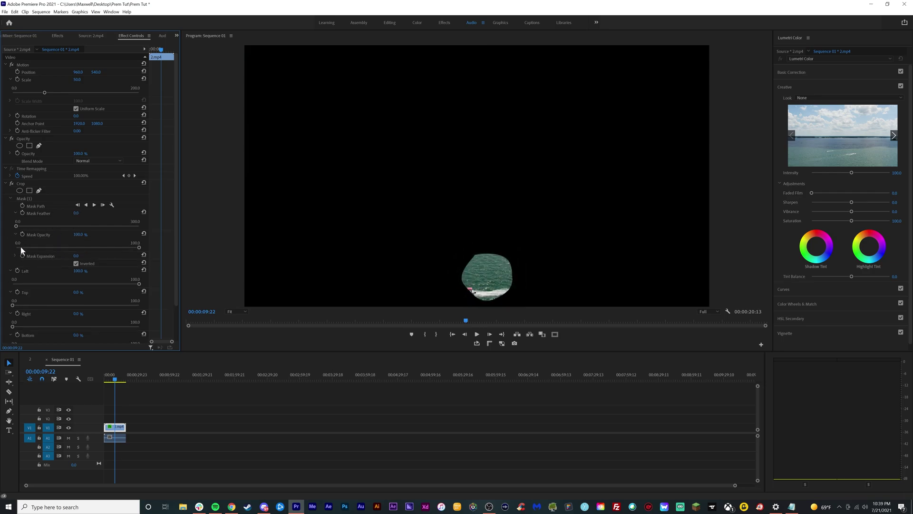
drag(140, 246, 97, 251)
key(space)
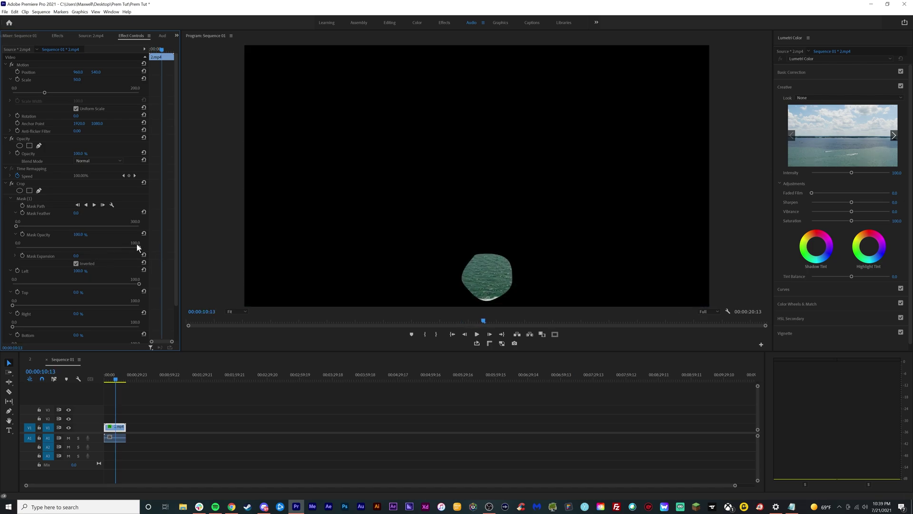
Delete the boat mask and set Crop Left back to 0%
click(10, 198)
click(25, 198)
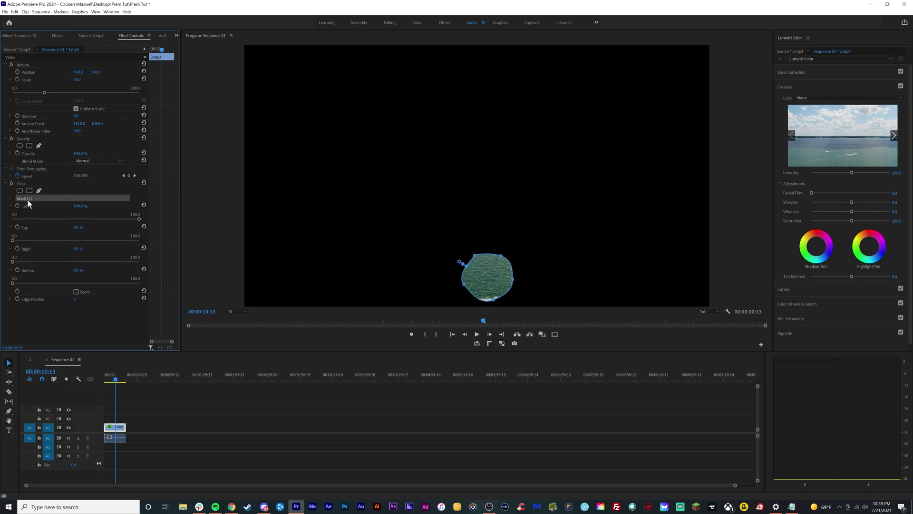
key(Delete)
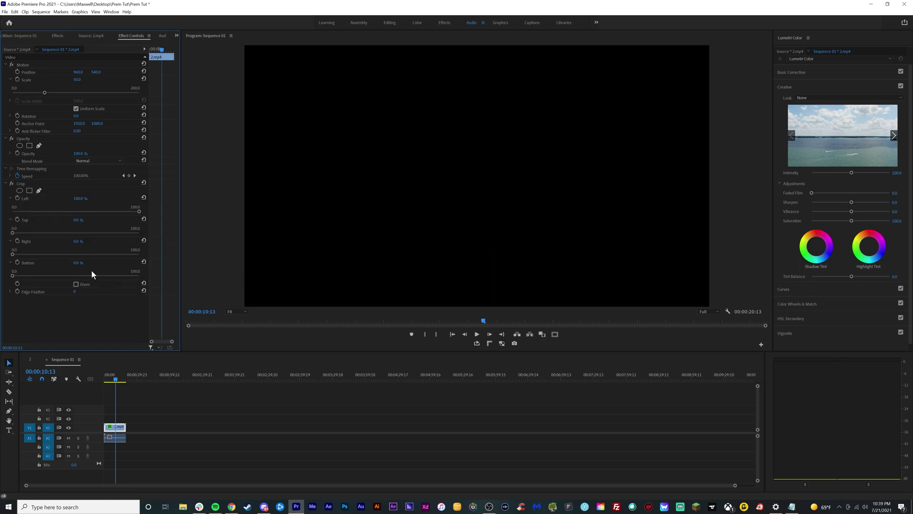
drag(140, 213, 10, 220)
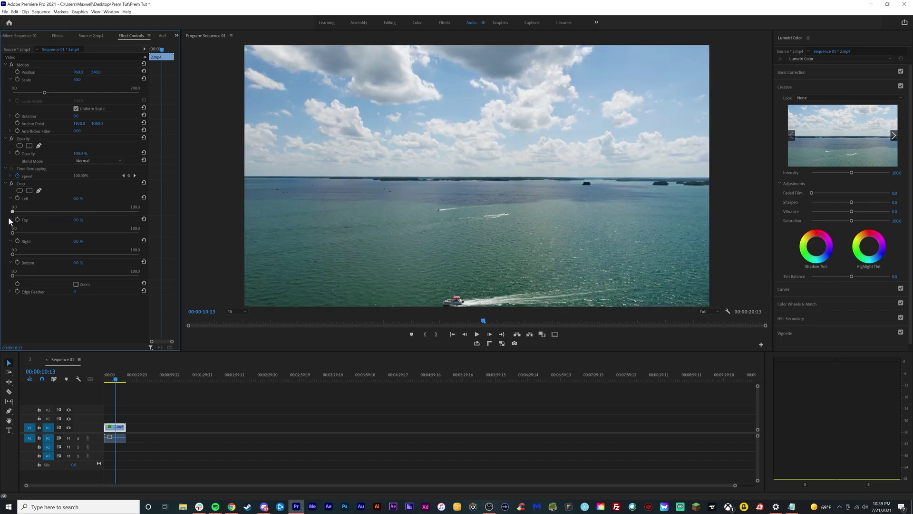
Add a rectangle mask, test Crop Left and Inverted on it, then reset Left to 0%
click(29, 191)
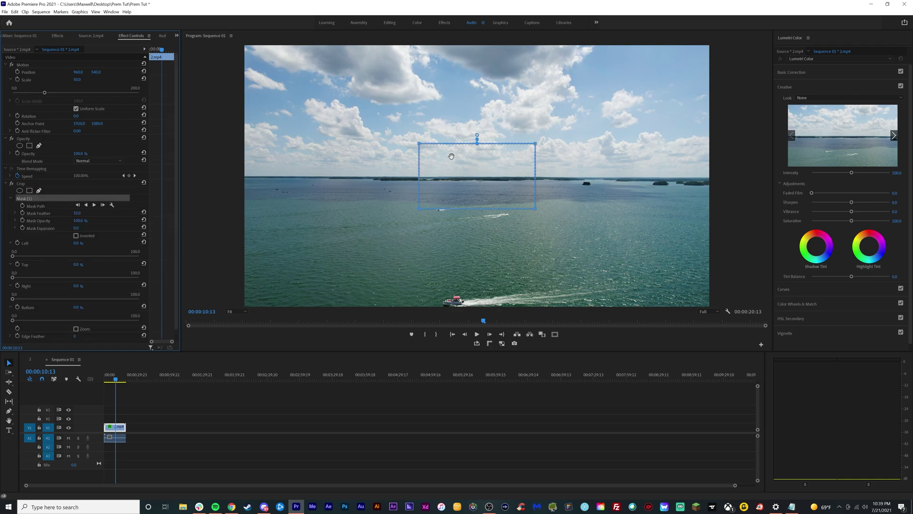
drag(13, 255, 80, 255)
click(76, 235)
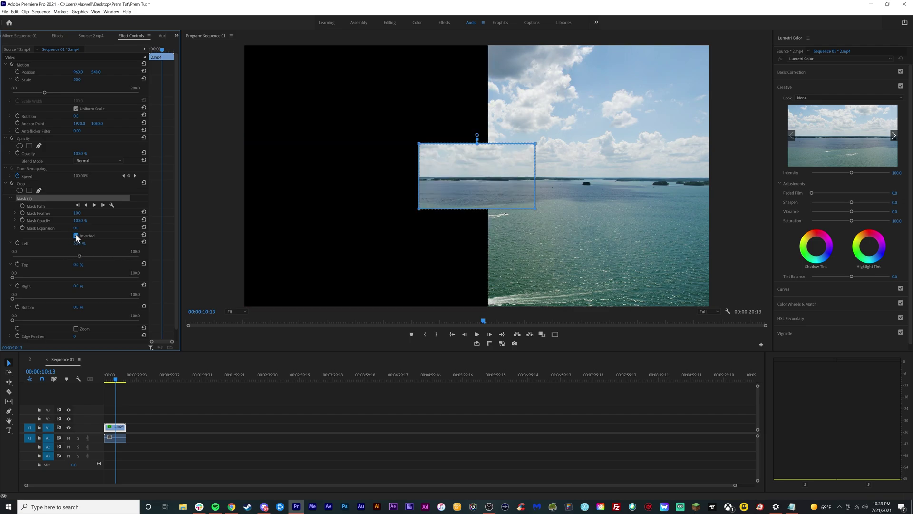
click(76, 235)
click(76, 235)
click(77, 235)
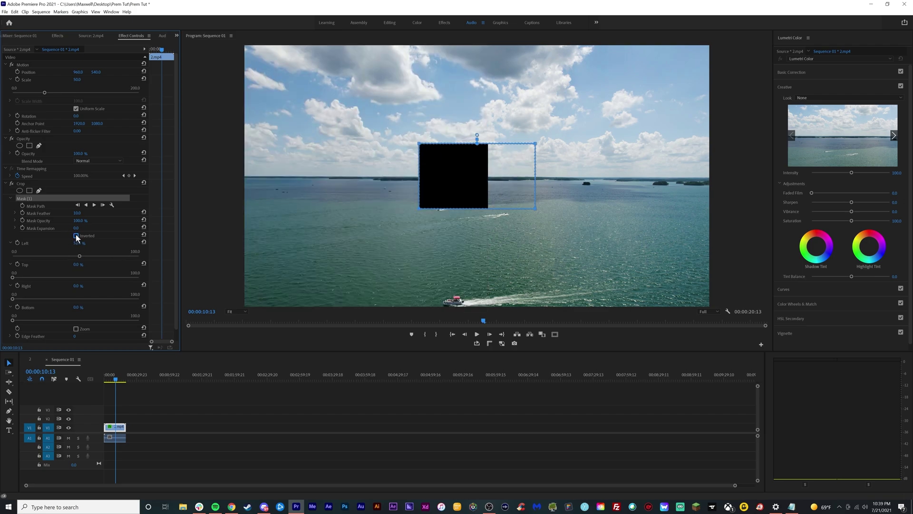
drag(82, 256, 7, 262)
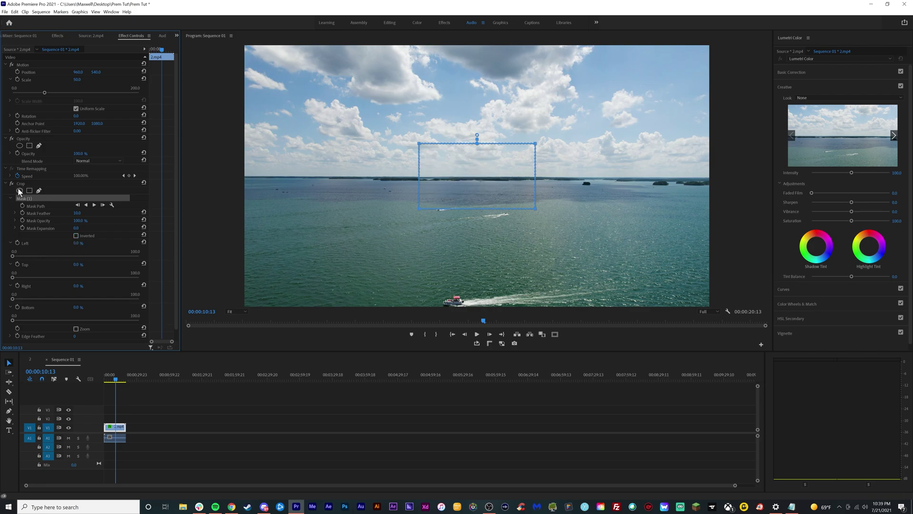
Replace the rectangle with an ellipse mask and widen it in all four directions
key(Delete)
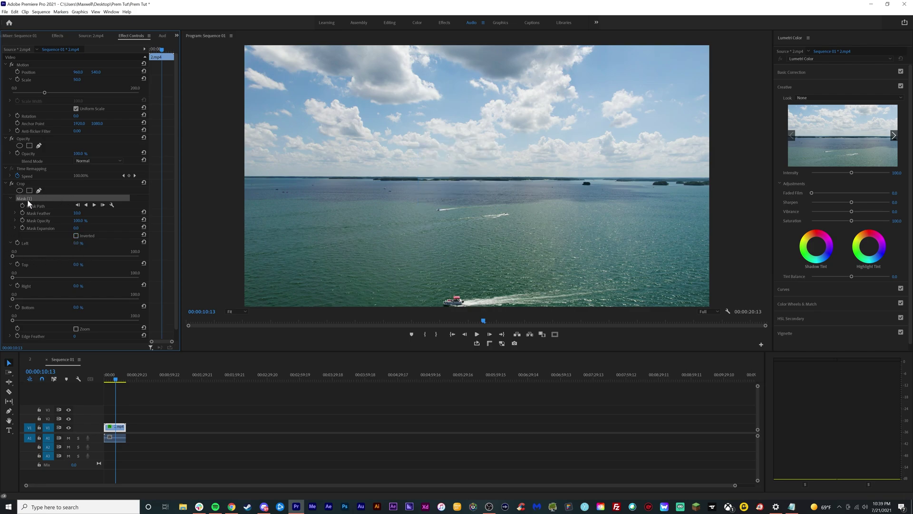
click(19, 190)
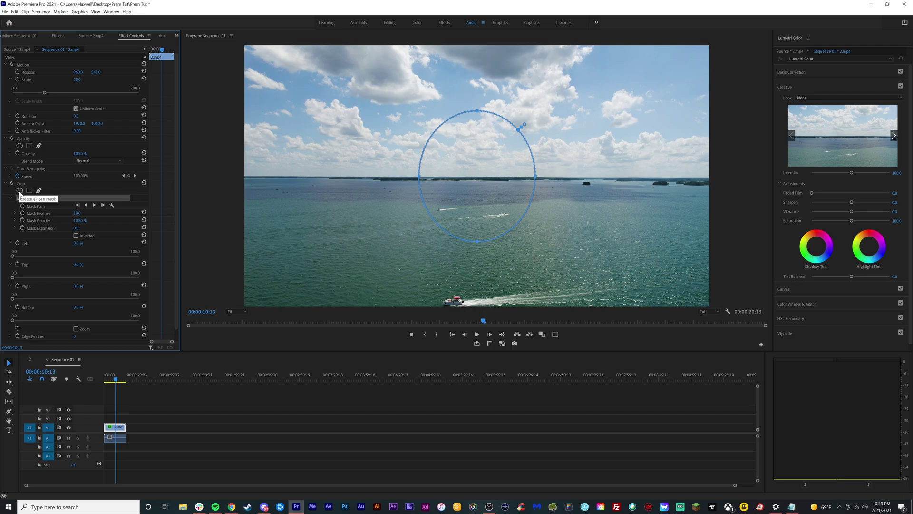
click(24, 198)
drag(418, 176, 371, 176)
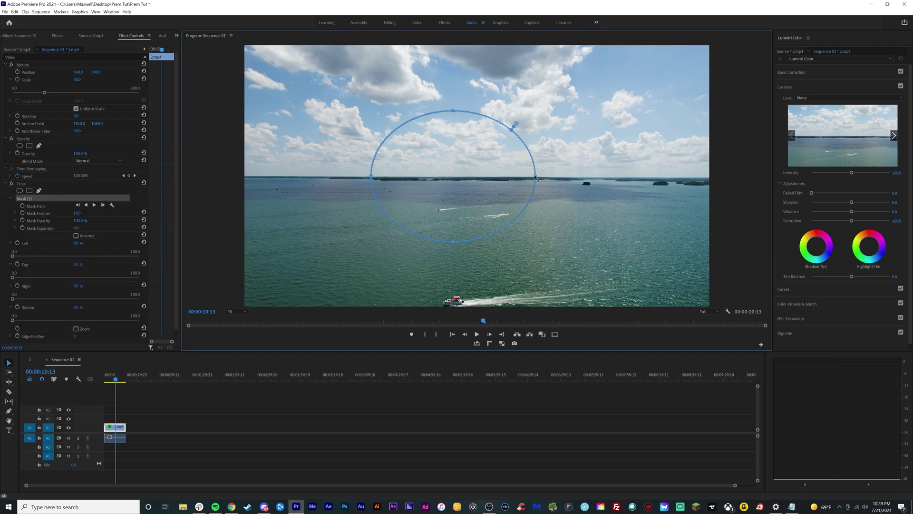
drag(537, 177, 580, 179)
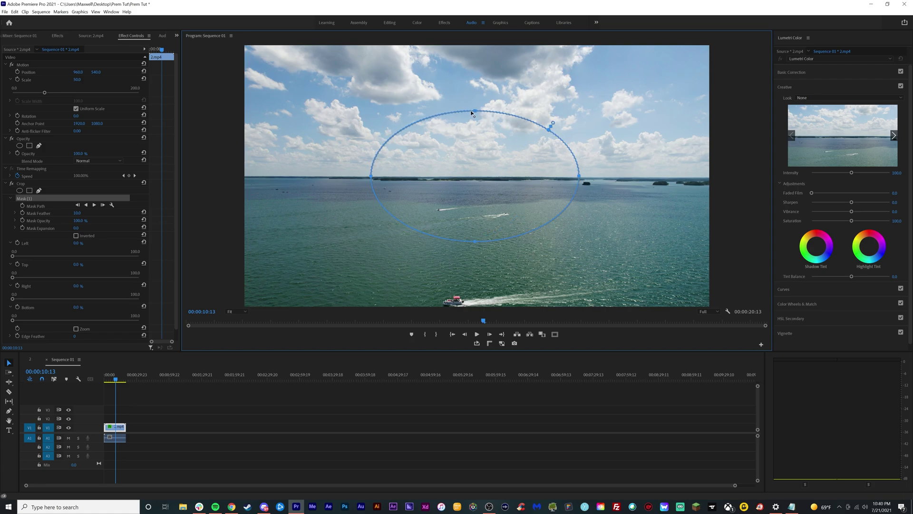
drag(474, 111, 475, 96)
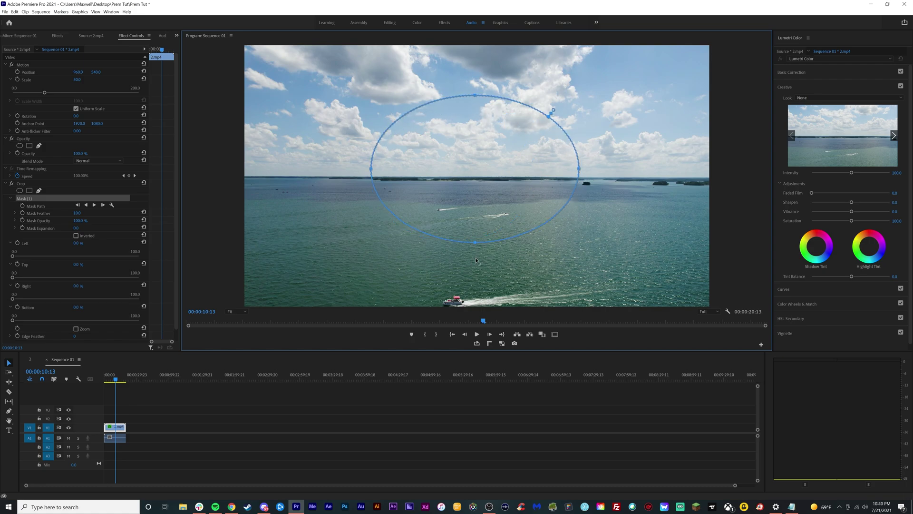
drag(475, 258, 475, 260)
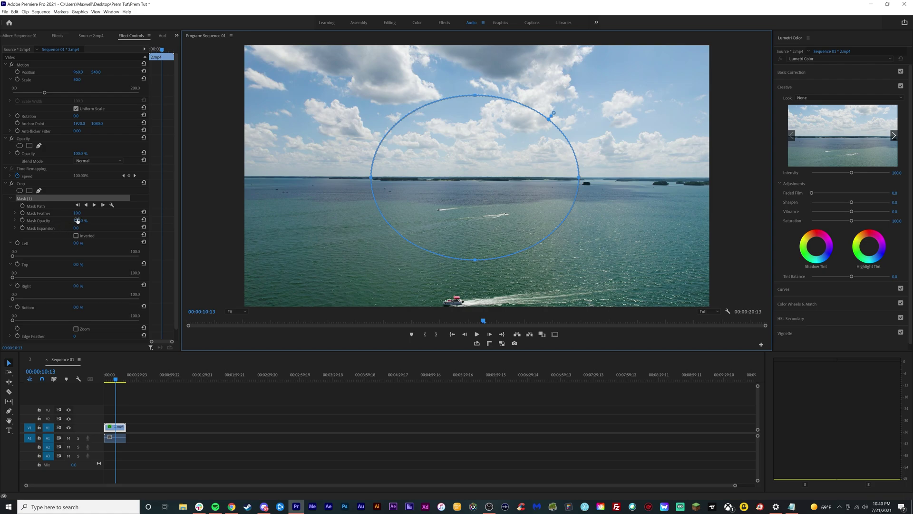
Set Crop Left to 100%, invert the ellipse, and give it a Mask Feather of 1000
drag(13, 255, 176, 254)
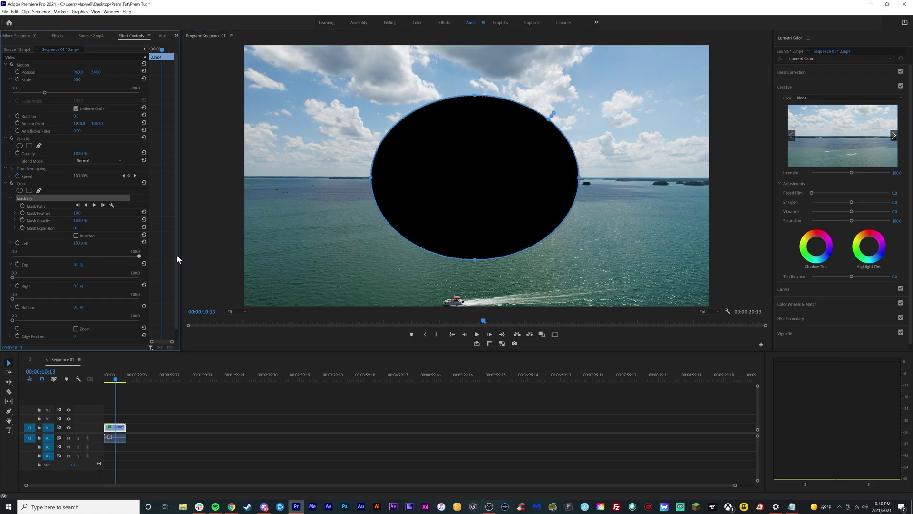
click(76, 235)
click(15, 213)
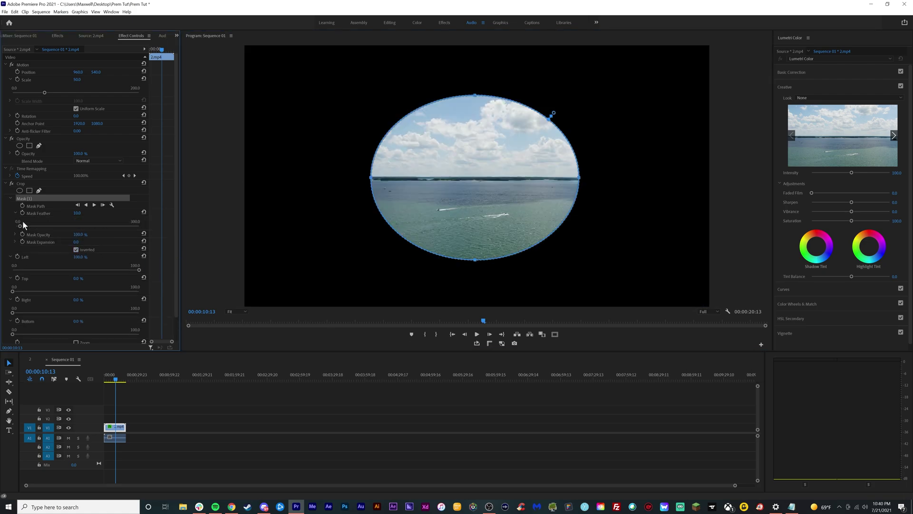
drag(20, 226, 157, 231)
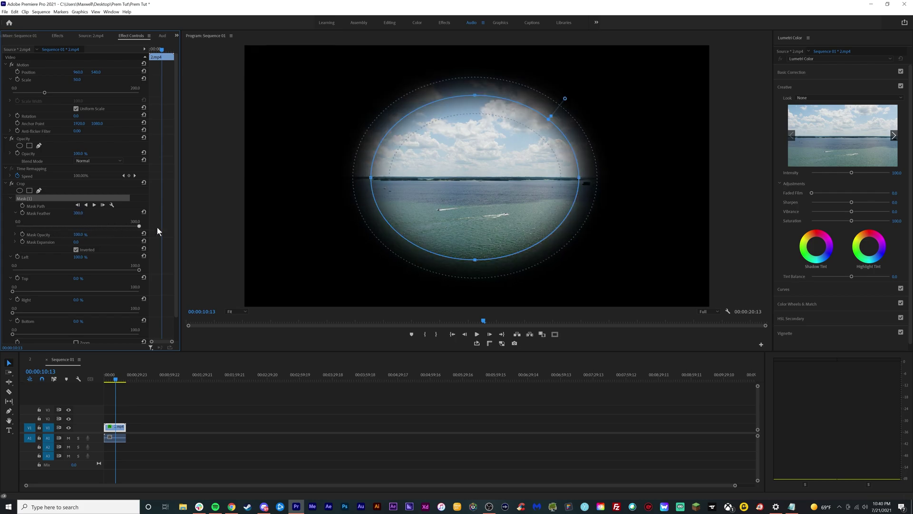
click(76, 214)
text(10)
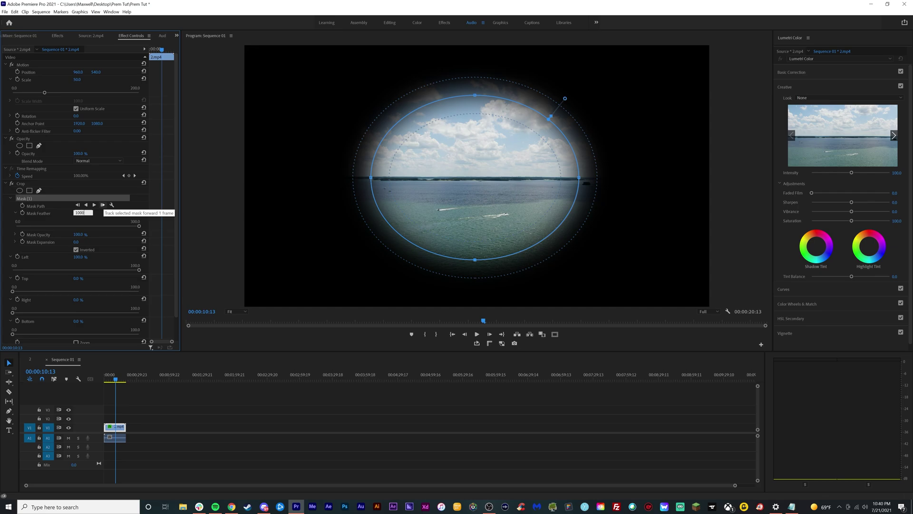
text(00)
key(Return)
click(149, 424)
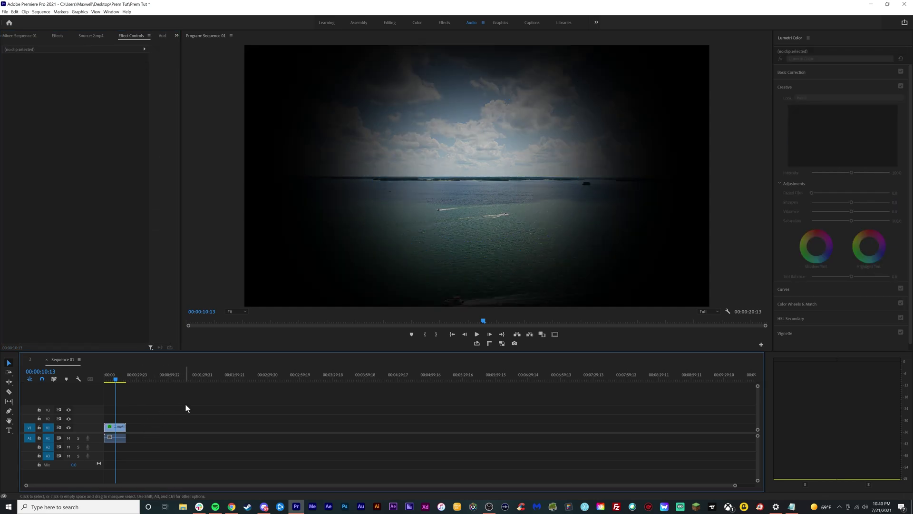
key(space)
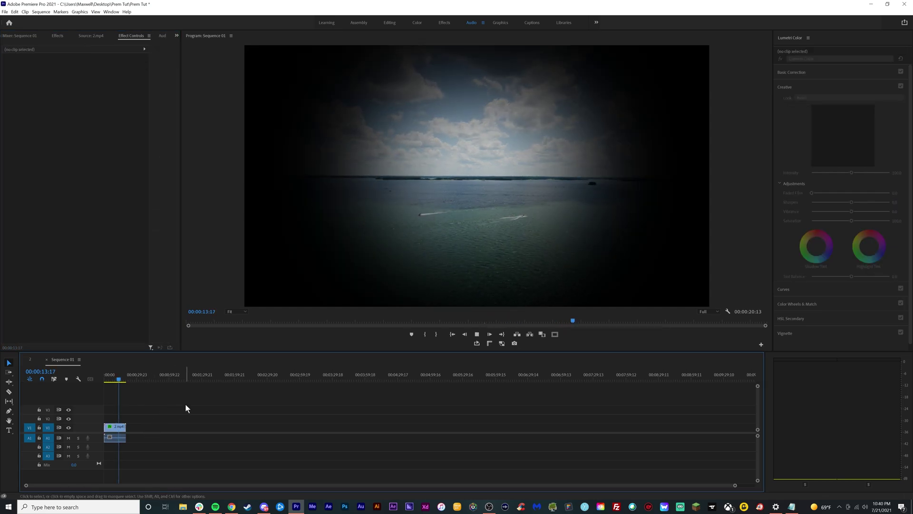
key(space)
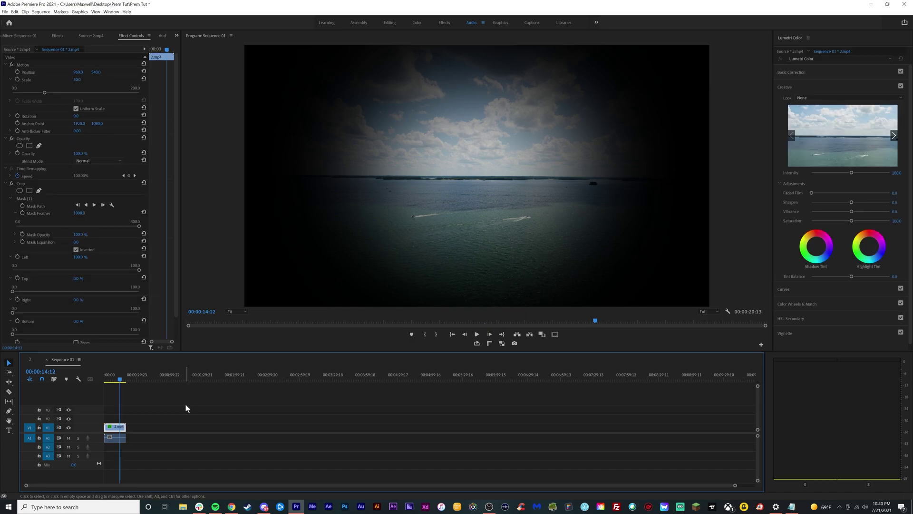